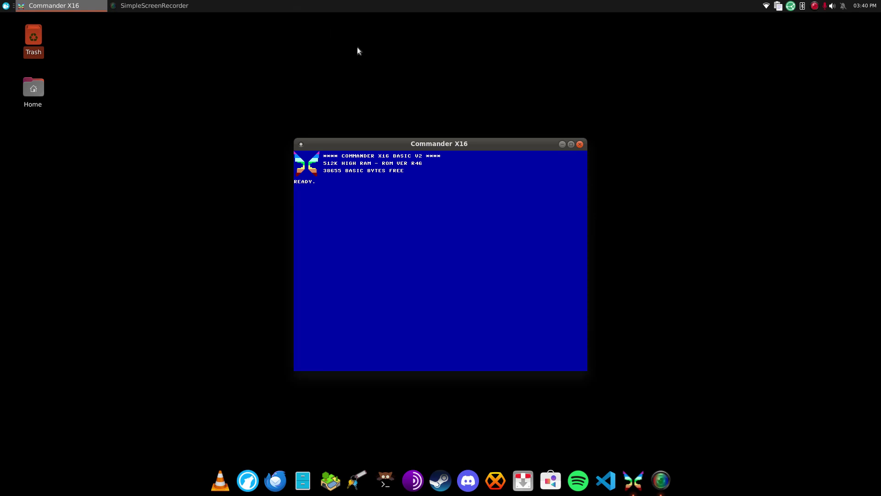
# Enter the BASIC line 10PRINT"HELLO" in the emulator and run the program
pyautogui.moveTo(429, 143); pyautogui.dragTo(460, 143)
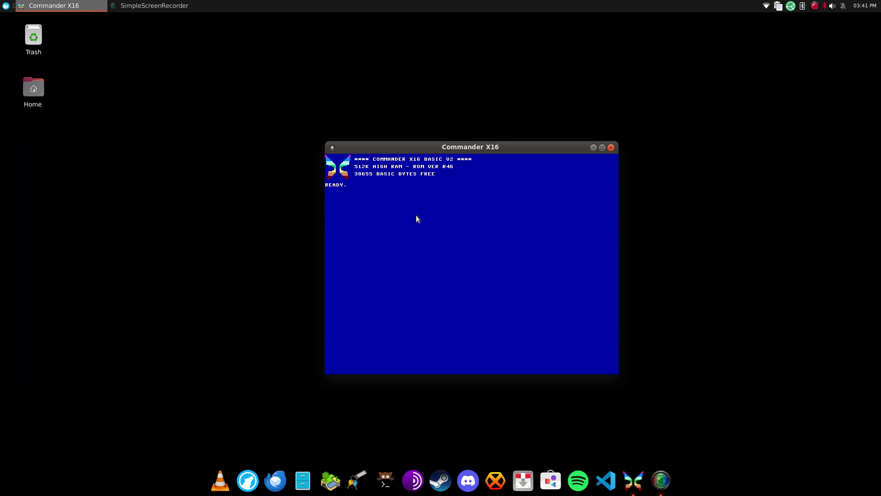
pyautogui.write('10PRINT')
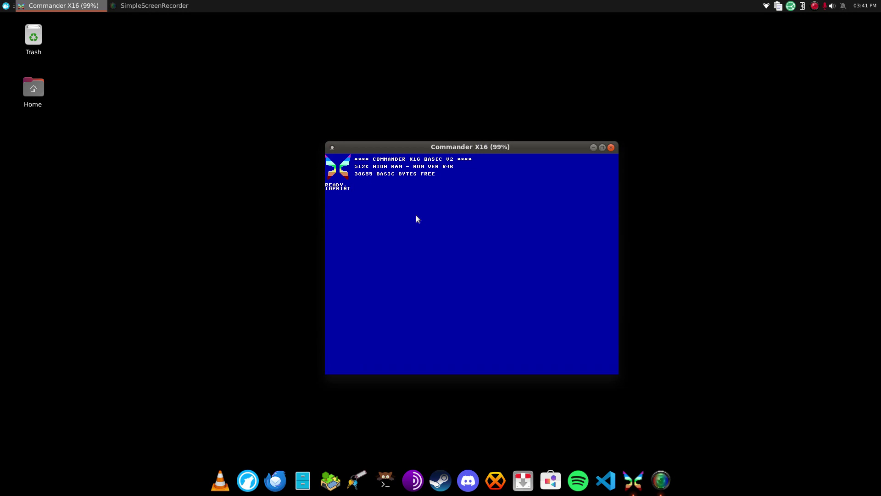
pyautogui.write('"HELLO"')
pyautogui.press('Return')
pyautogui.write('RUN')
pyautogui.press('Return')
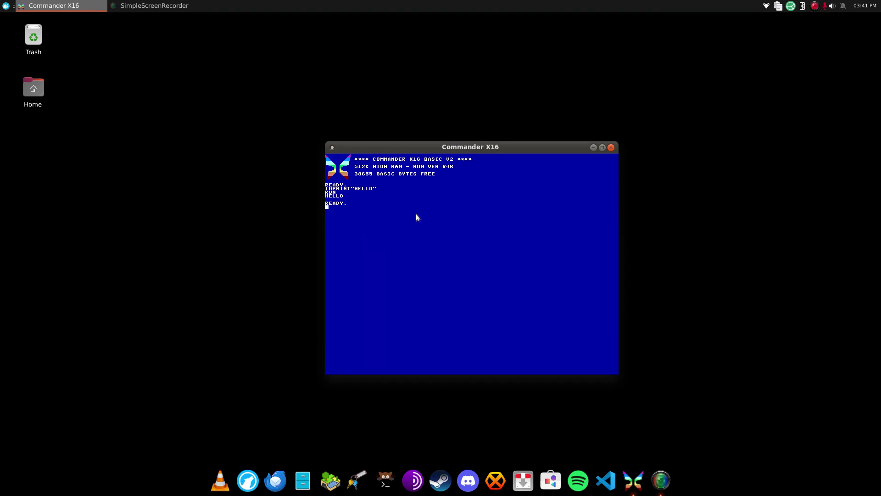
# Look through the x16emu folder in the home directory for program files, and return to the emulator
pyautogui.click(302, 480)
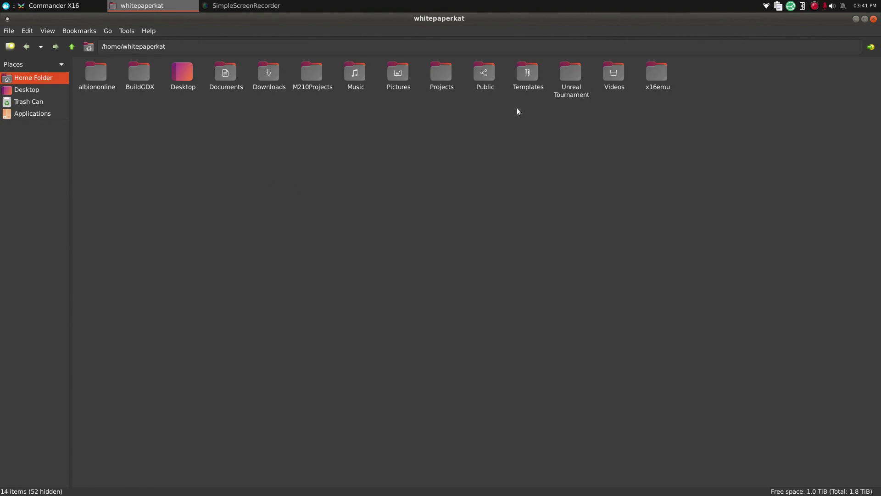
pyautogui.doubleClick(667, 86)
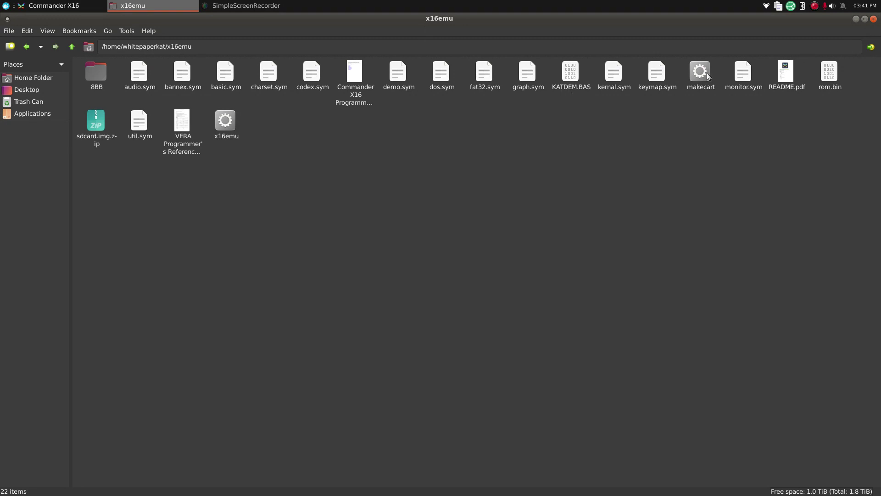
pyautogui.click(855, 19)
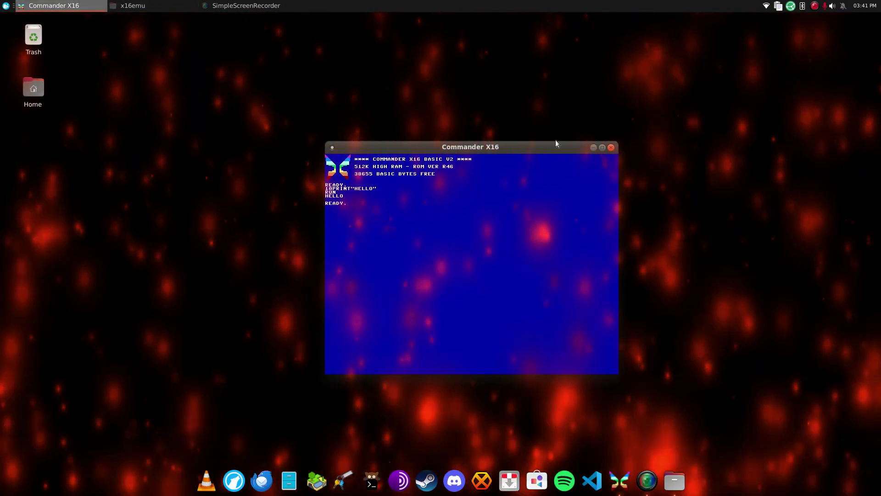
# Load the program KATDEM.BAS into the emulator
pyautogui.write('LOA')
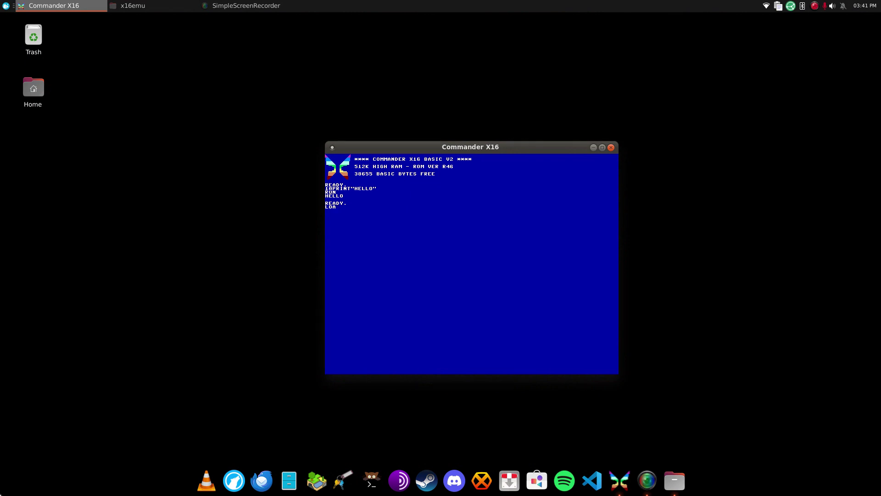
pyautogui.write('D"KATDEM.BAS"')
pyautogui.press('Return')
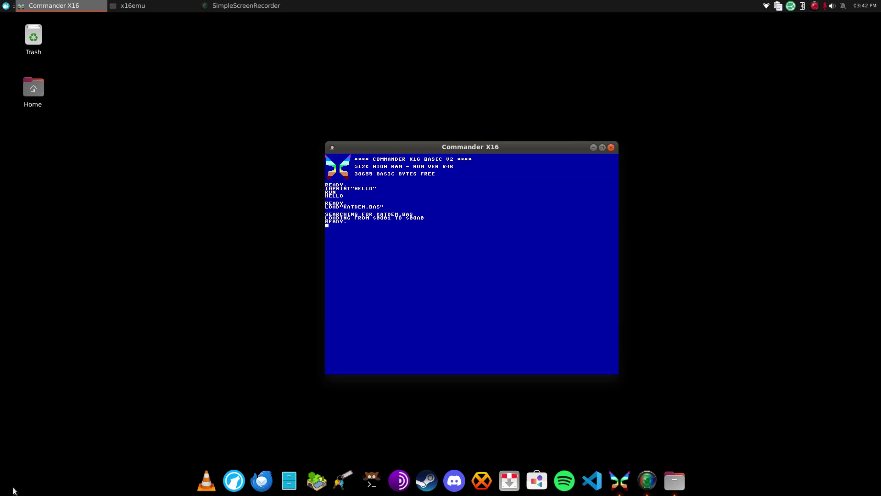
# List the code of the loaded program and run it
pyautogui.write('LIST')
pyautogui.press('Return')
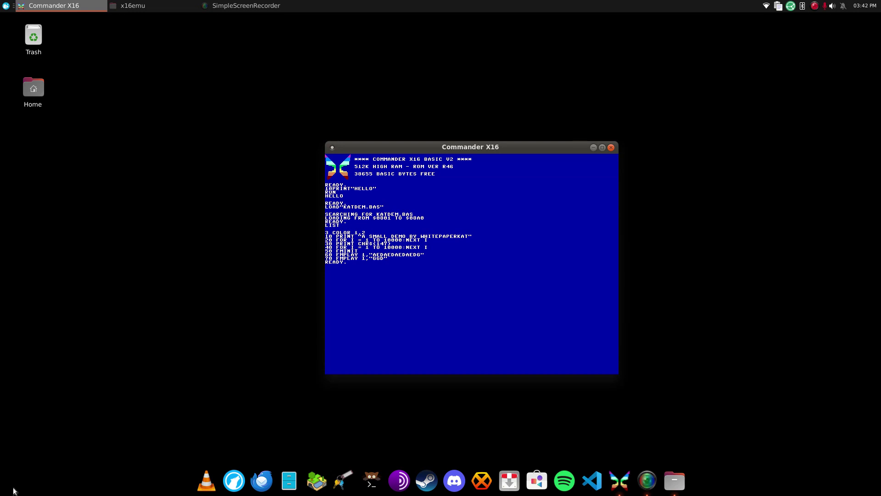
pyautogui.write('RUN')
pyautogui.press('Return')
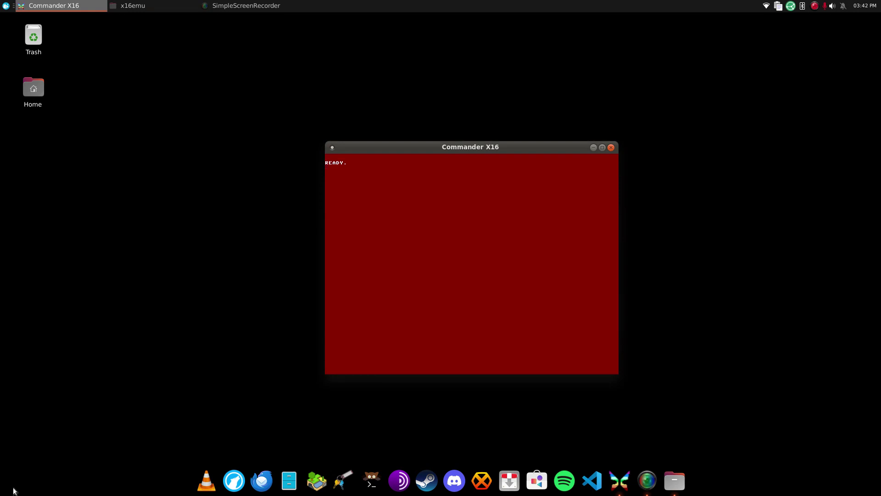
# Clear the BASIC program and the screen with NEW and CLS, and close the emulator
pyautogui.write('NEW')
pyautogui.press('Return')
pyautogui.write('CLS')
pyautogui.press('Return')
pyautogui.click(611, 148)
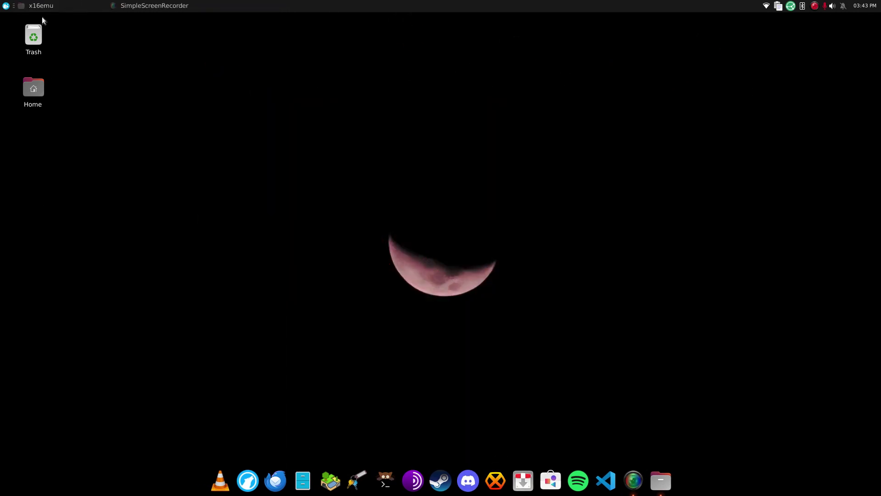
# Empty the desktop's trash can and close the file manager
pyautogui.doubleClick(27, 31)
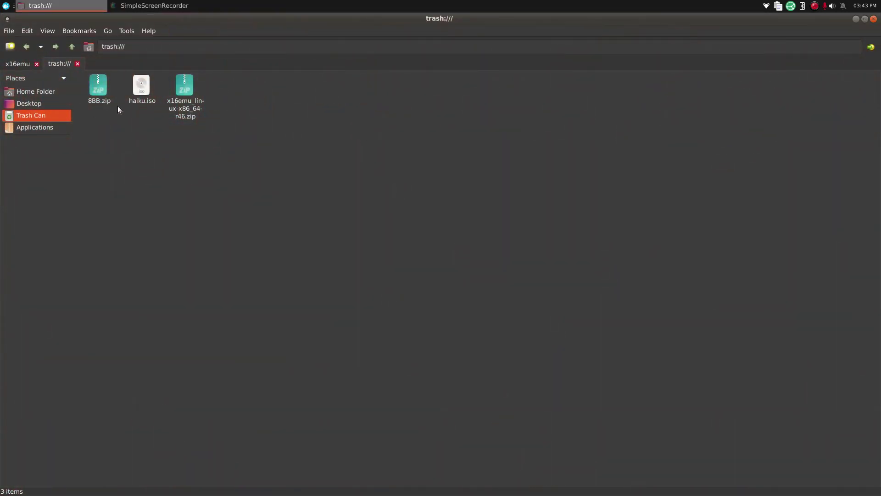
pyautogui.rightClick(64, 116)
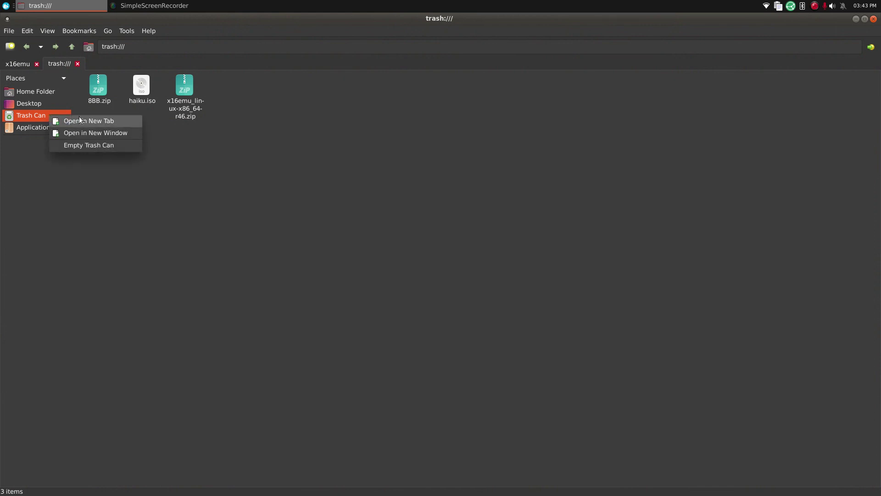
pyautogui.click(122, 147)
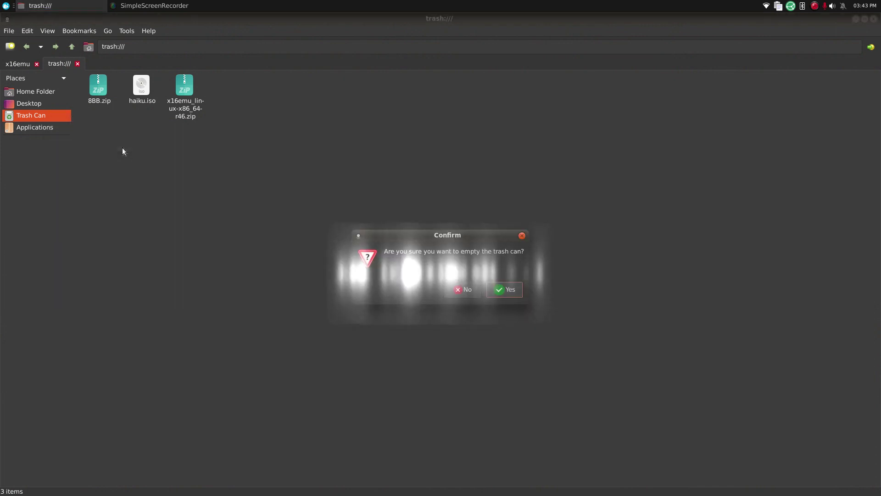
pyautogui.click(500, 289)
pyautogui.click(874, 19)
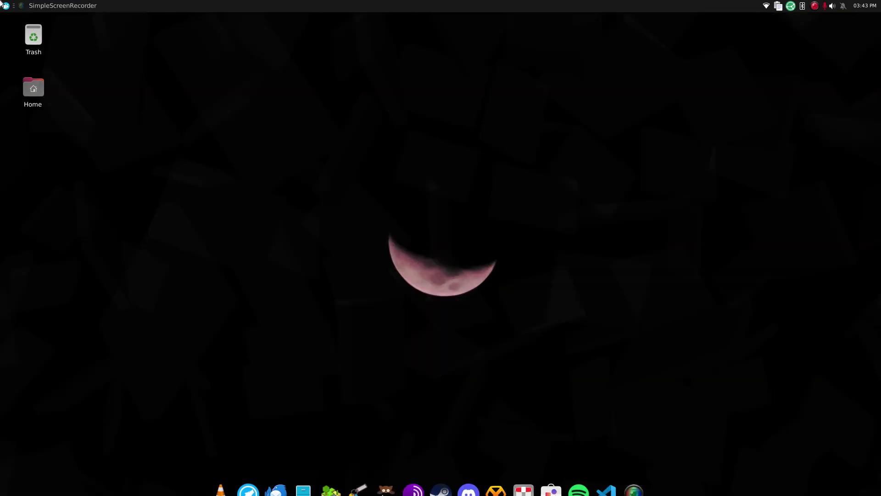
# Open the x16emu folder in the home directory and execute the x16emu file
pyautogui.doubleClick(34, 89)
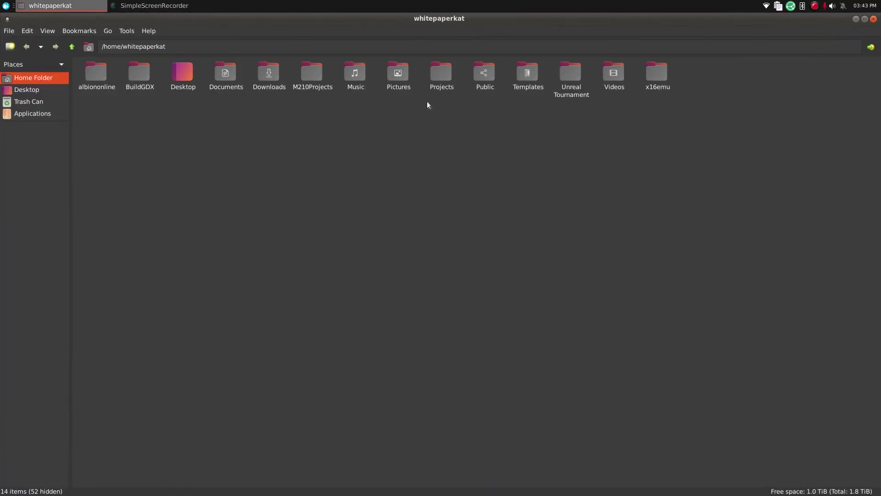
pyautogui.doubleClick(656, 83)
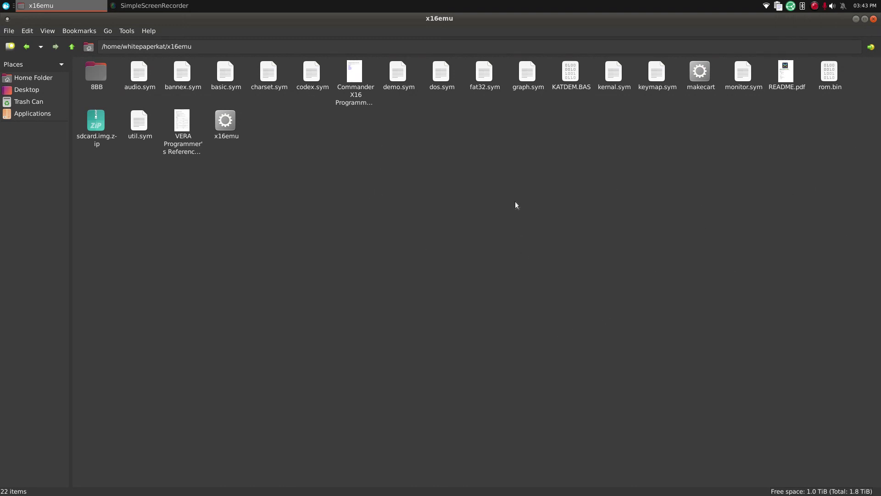
pyautogui.doubleClick(216, 126)
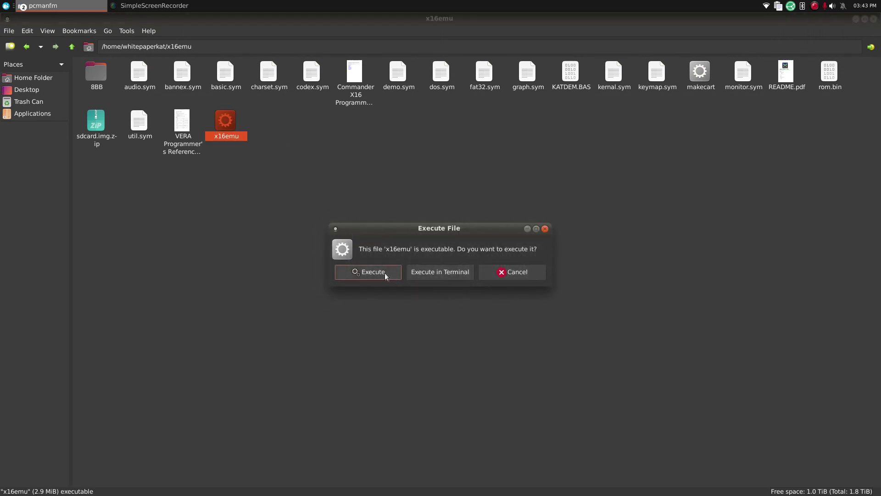
pyautogui.click(385, 272)
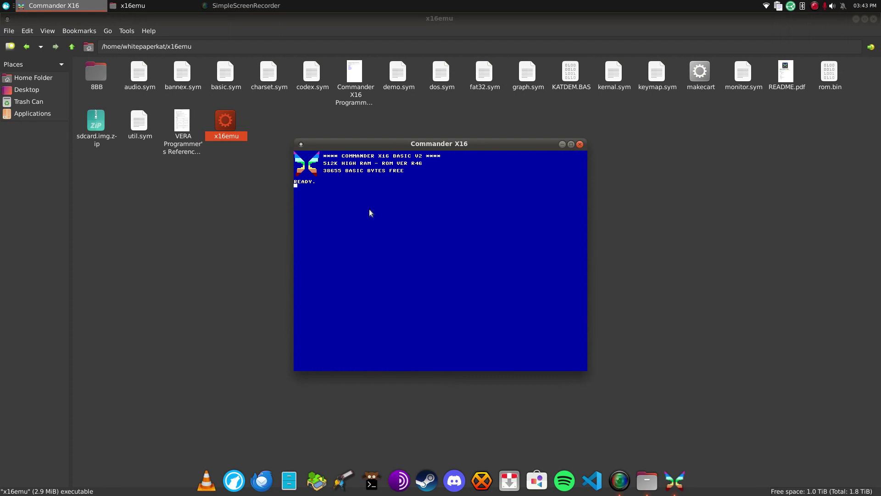
# Move the emulator window clear of the folder's files and enter the BASIC line 10PRINT"FIRESTUFF"
pyautogui.moveTo(461, 145); pyautogui.dragTo(513, 168)
pyautogui.write('10PRINT"FI')
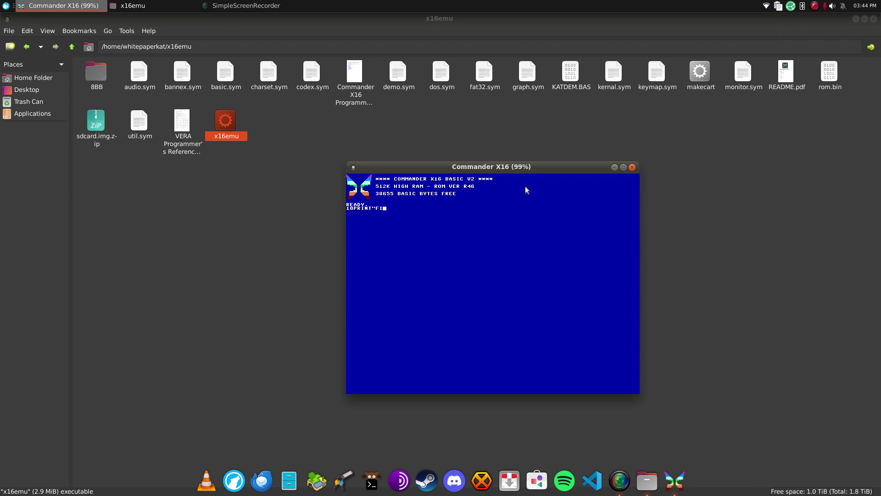
pyautogui.press('BackSpace')
pyautogui.write('IRE')
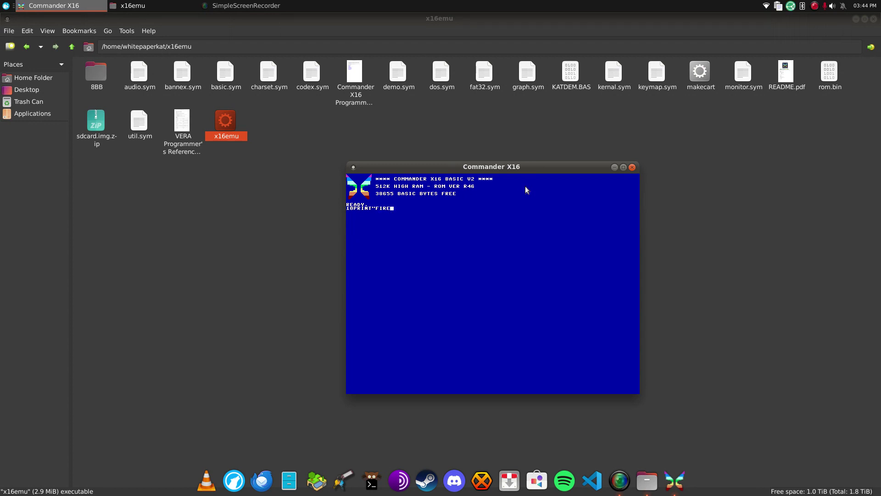
pyautogui.write('STUFF')
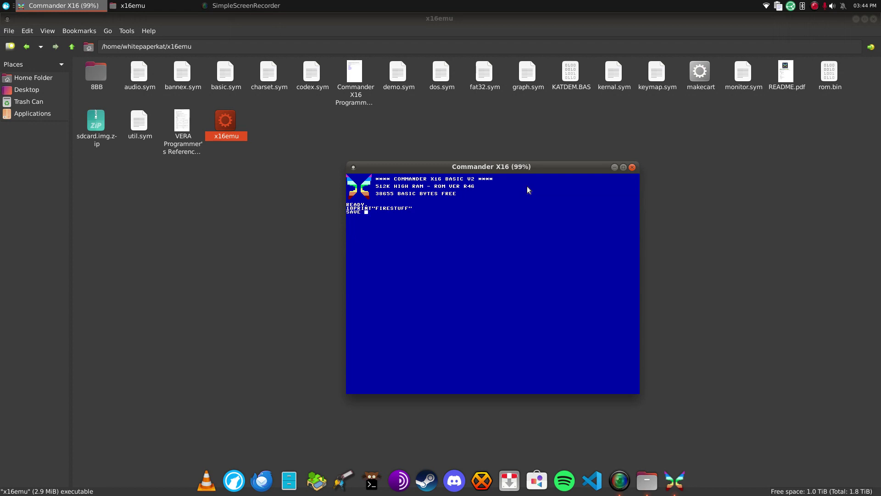
# Save the BASIC program as TEST.BAS
pyautogui.write('FTRE')
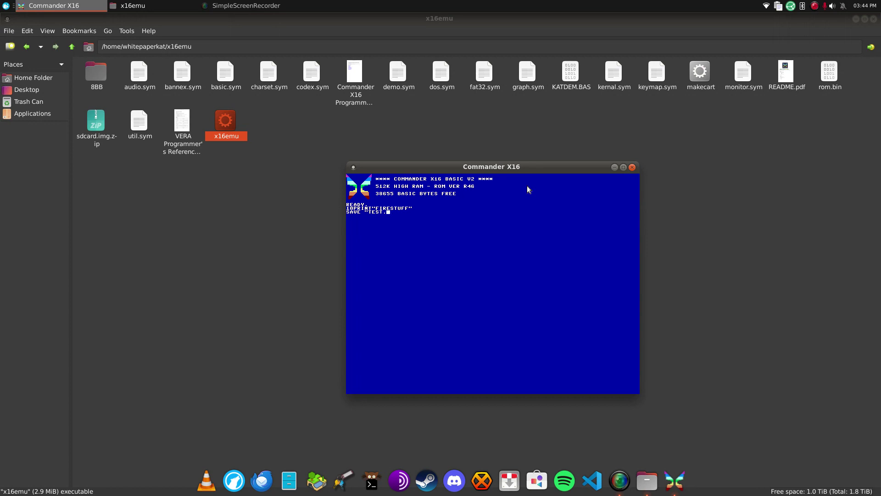
pyautogui.write('.BAS')
pyautogui.write('"')
pyautogui.press('Return')
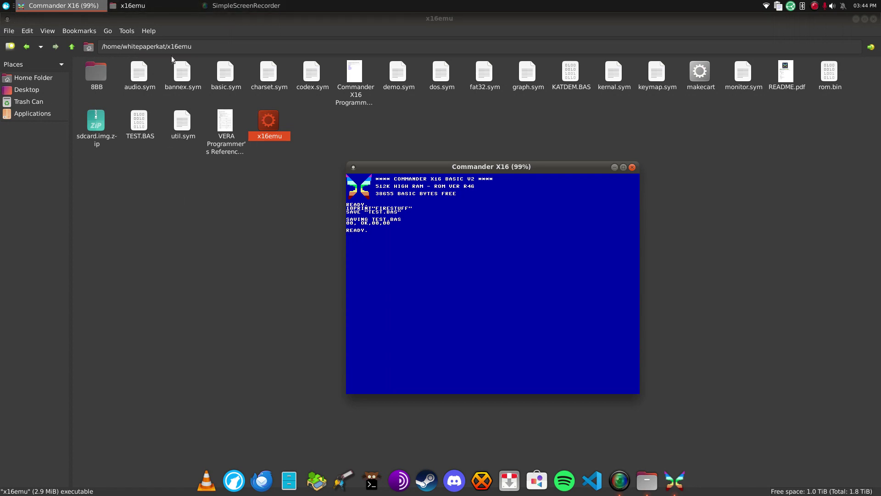
# Move TEST.BAS from the x16emu folder to the trash
pyautogui.rightClick(135, 125)
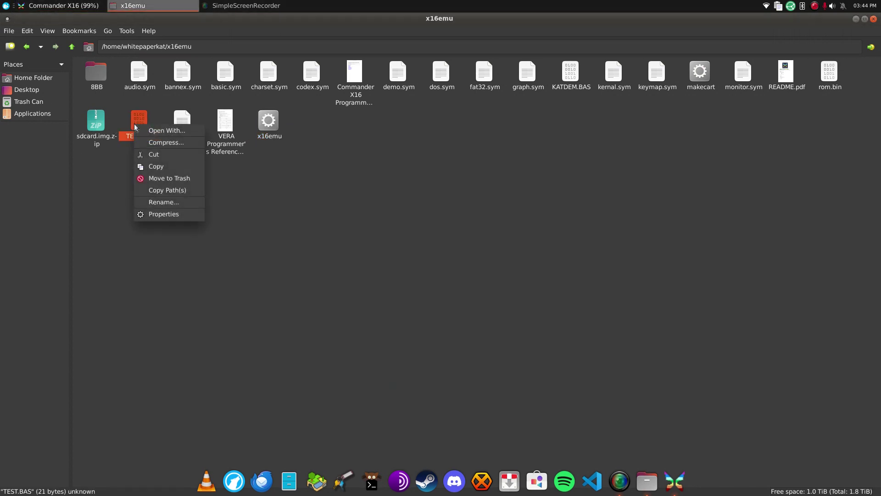
pyautogui.click(184, 178)
pyautogui.click(518, 296)
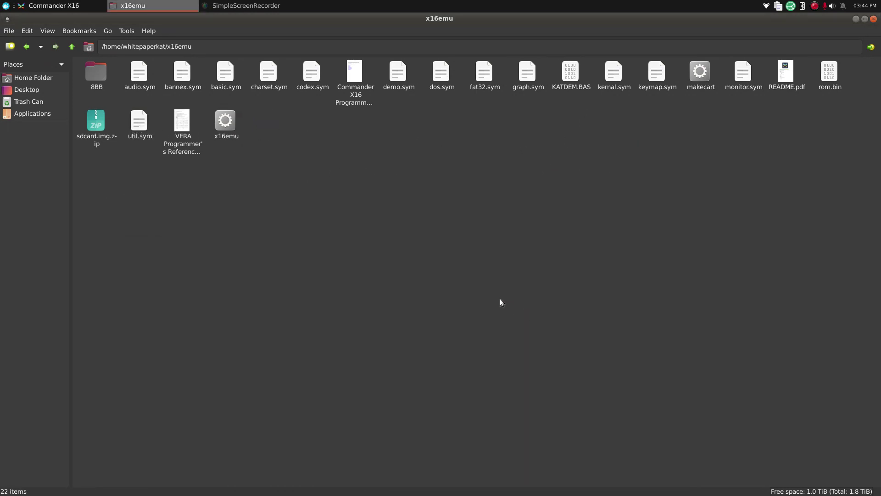
# Open README.pdf from the x16emu folder and read the Binaries & Compiling section on page 2
pyautogui.doubleClick(785, 72)
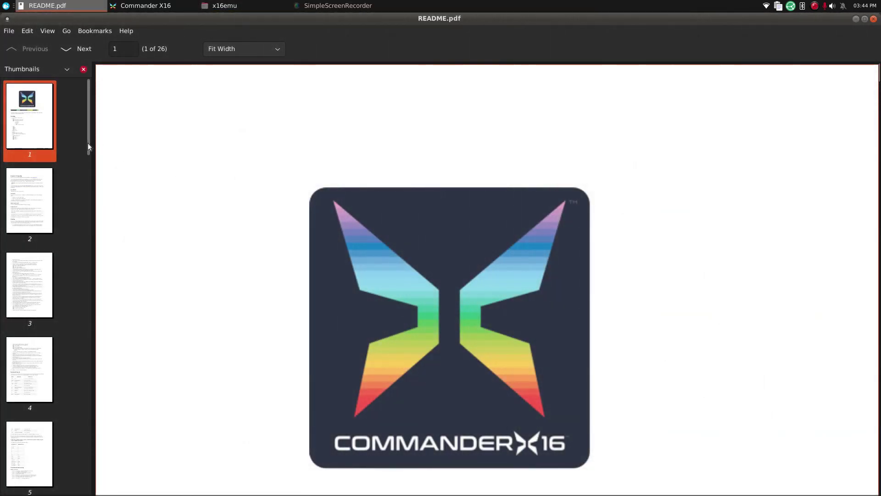
pyautogui.scroll(-1, 45, 186)
pyautogui.click(45, 186)
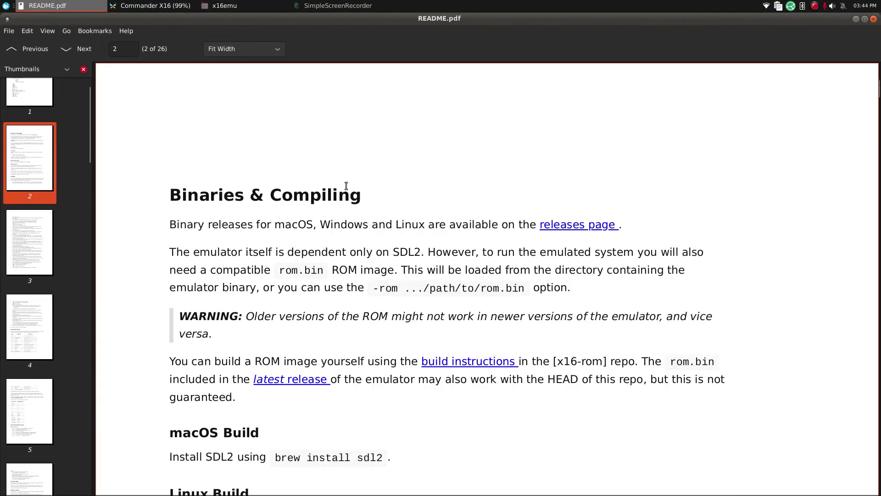
pyautogui.scroll(-8, 367, 207)
pyautogui.scroll(-1, 403, 199)
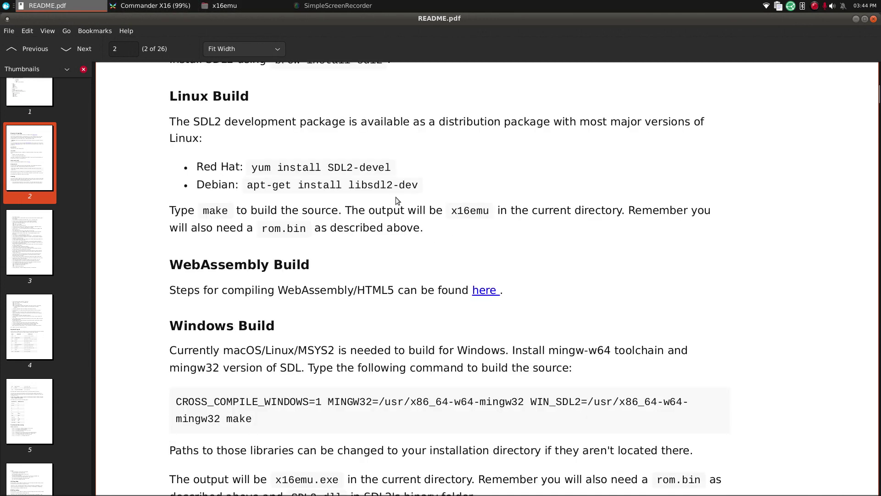
pyautogui.scroll(2, 455, 177)
pyautogui.scroll(1, 308, 197)
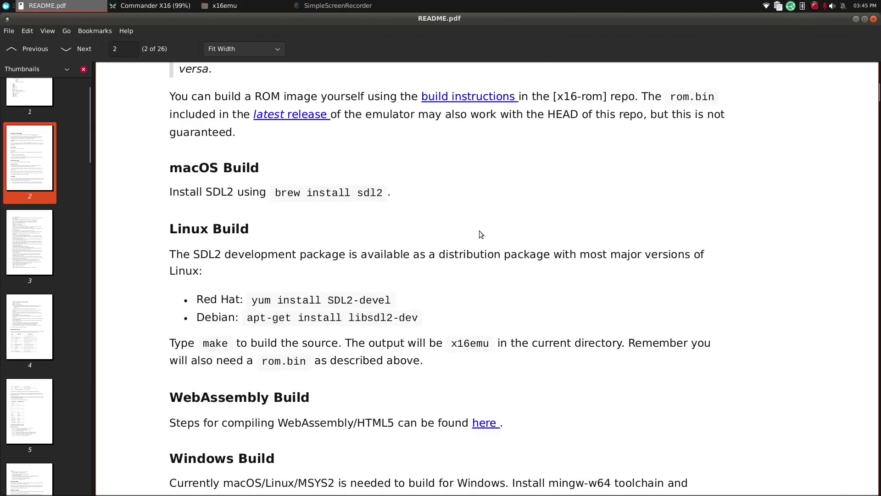
# Look through the emulator's command-line options on pages 3 and 4 of the README and the pages after them
pyautogui.click(33, 202)
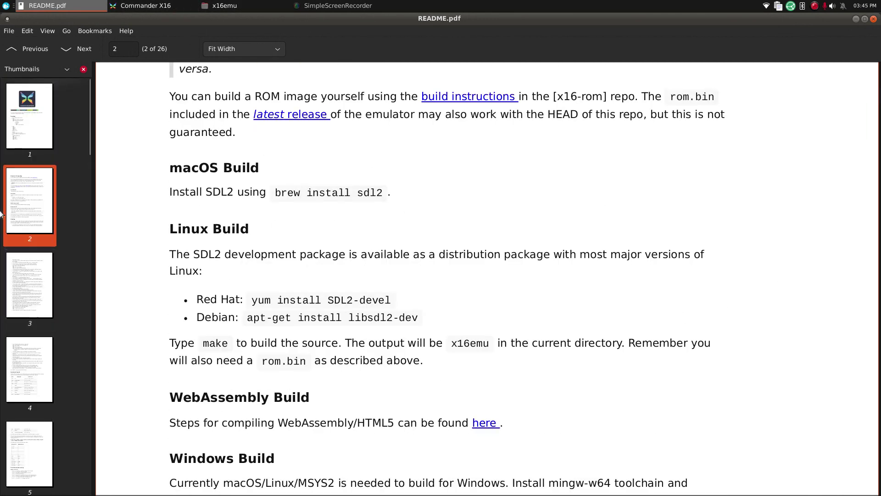
pyautogui.scroll(-12, 198, 179)
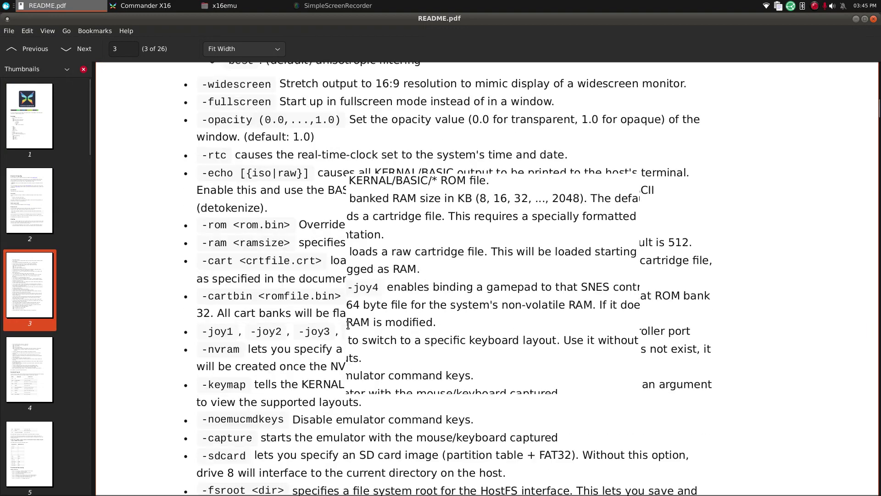
pyautogui.scroll(-3, 366, 304)
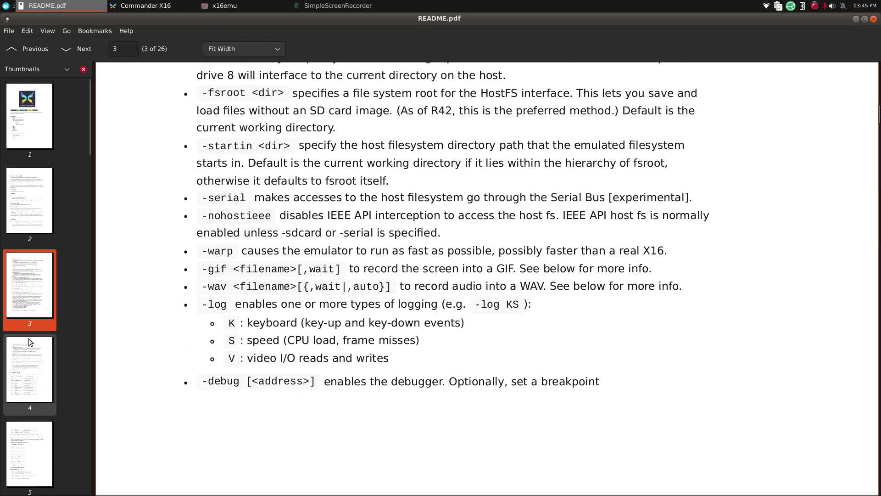
pyautogui.scroll(-1, 29, 338)
pyautogui.scroll(-1, 114, 356)
pyautogui.click(45, 357)
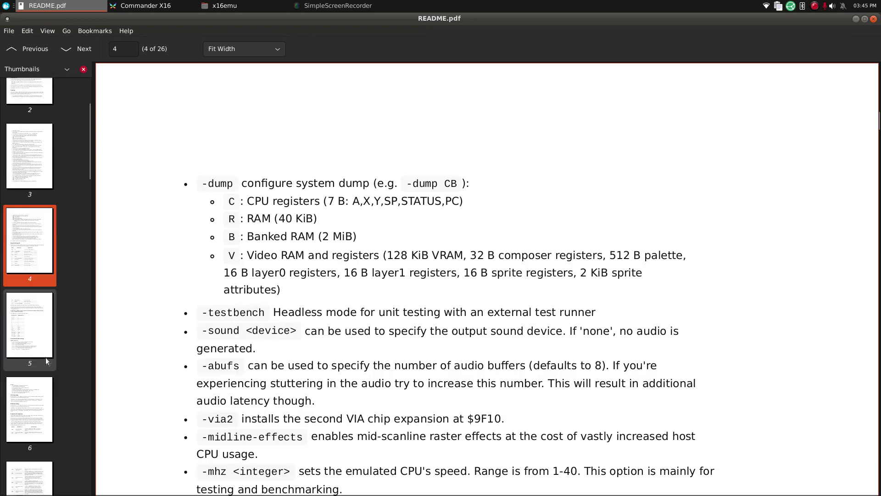
pyautogui.click(44, 358)
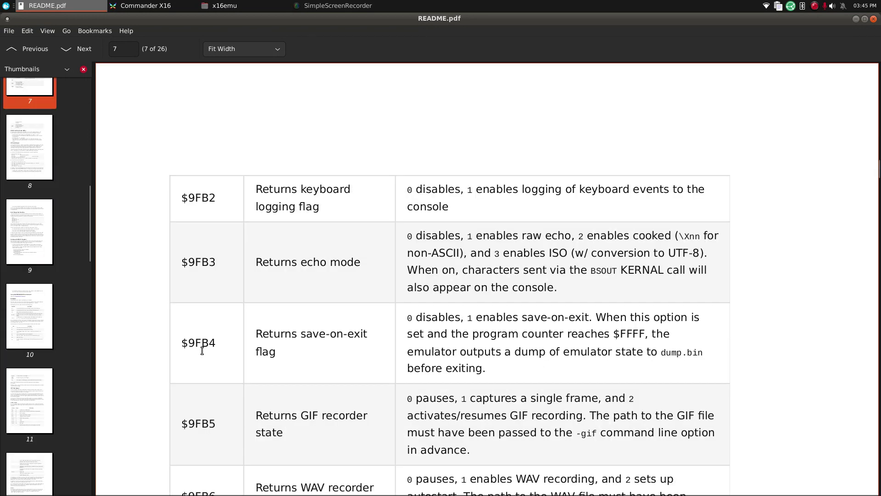
# Read the emulator register table on page 7 of the README and the Release 45 notes on pages 15 and 16
pyautogui.scroll(-7, 228, 350)
pyautogui.scroll(-5, 57, 365)
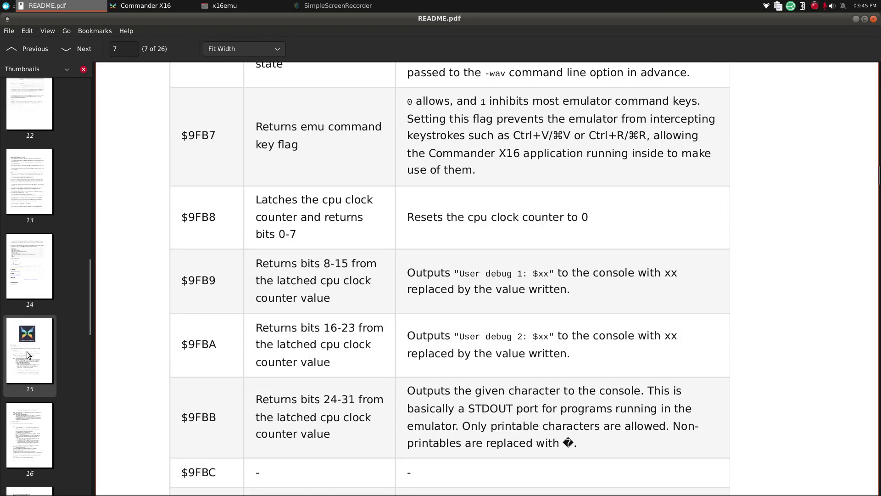
pyautogui.click(43, 374)
pyautogui.scroll(-20, 353, 271)
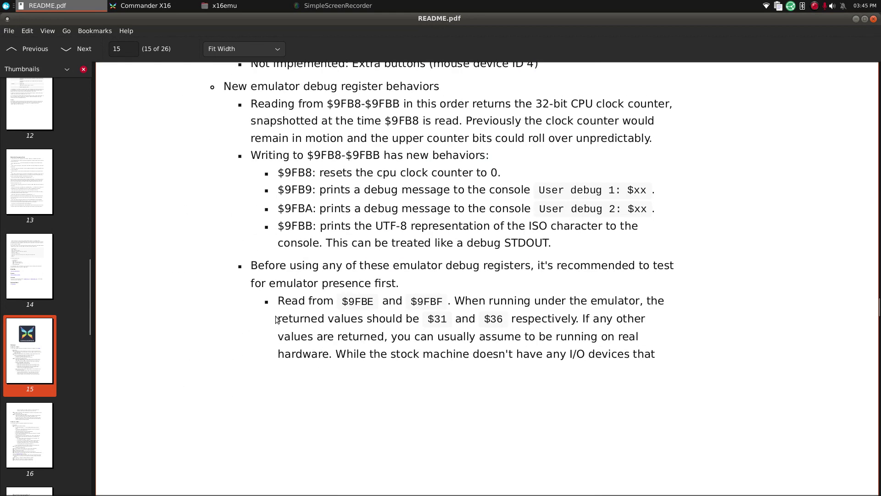
pyautogui.click(53, 343)
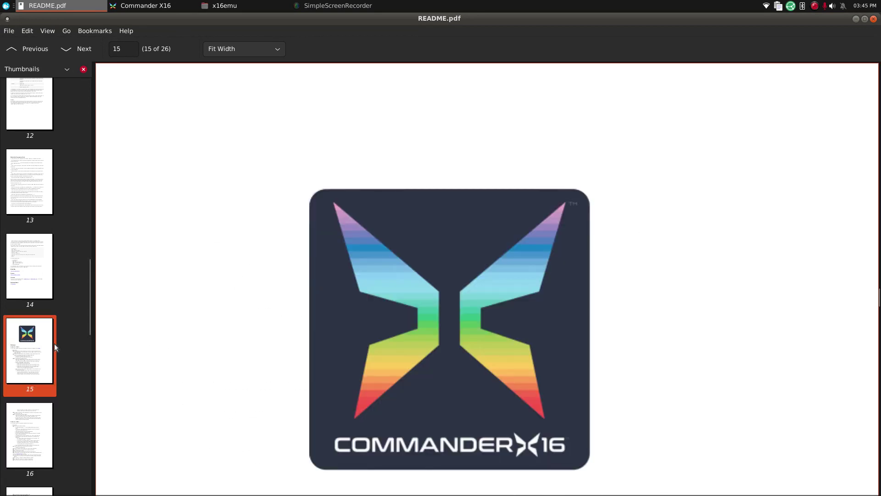
pyautogui.scroll(-8, 365, 305)
pyautogui.scroll(-10, 364, 304)
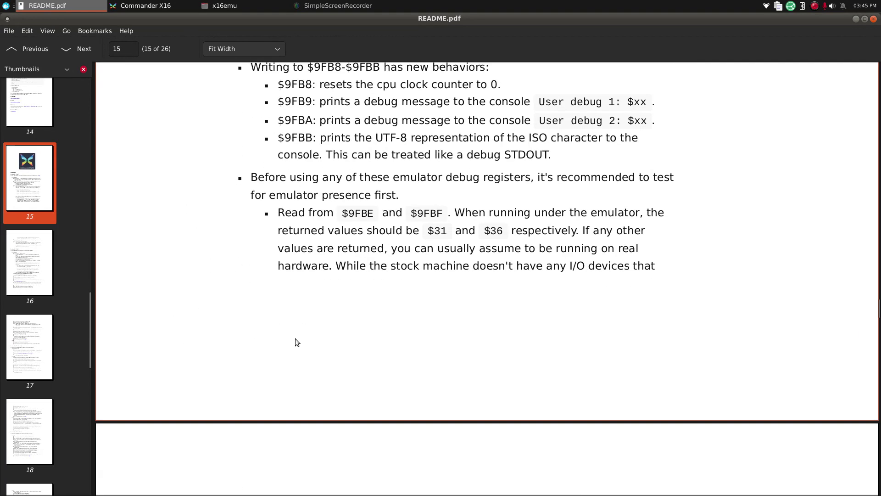
pyautogui.scroll(-3, 337, 349)
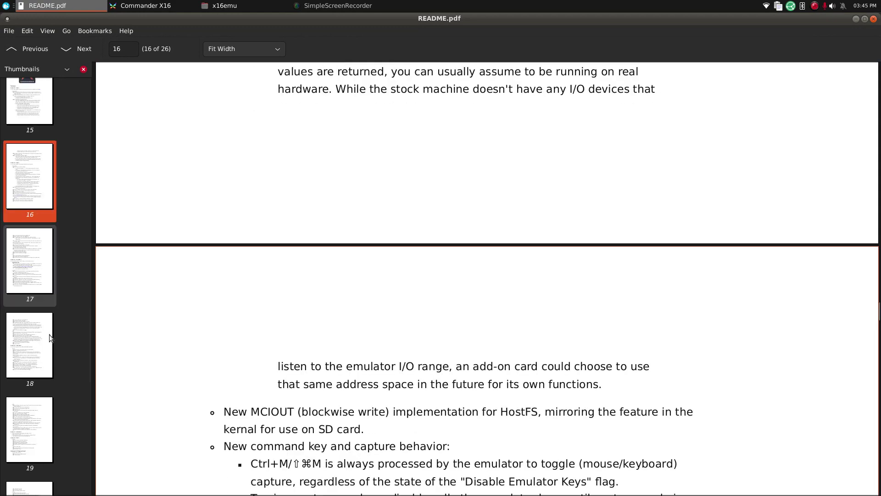
# Read the Release 40 ("Bonn") and Release 39 ("Buenos Aires") notes on page 19
pyautogui.click(29, 383)
pyautogui.scroll(-15, 295, 307)
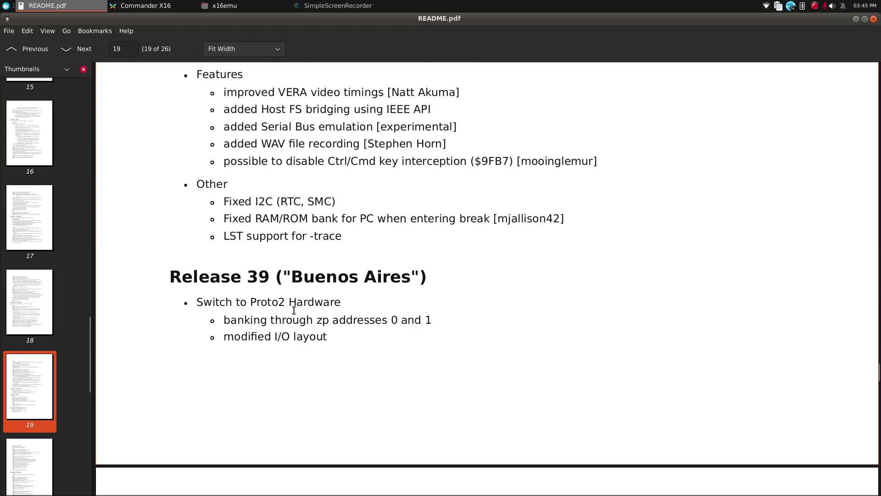
pyautogui.scroll(2, 245, 250)
pyautogui.scroll(-5, 36, 439)
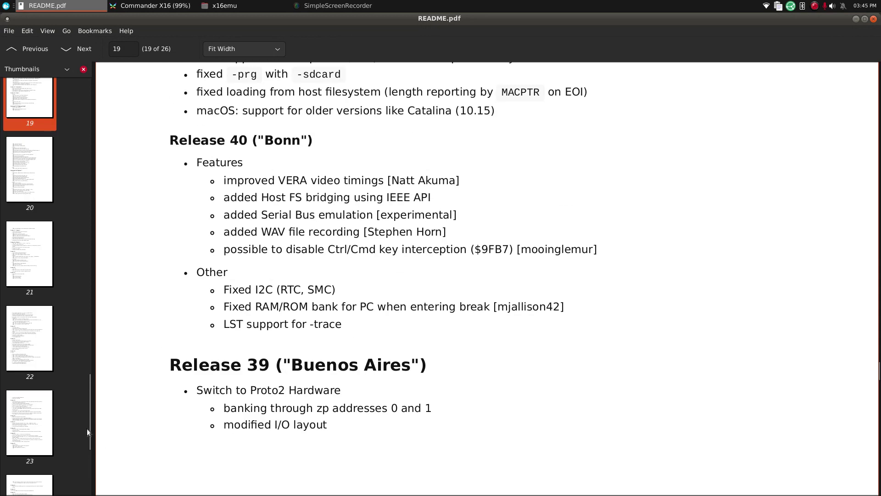
# Review the emulator's Features list on page 1 and return to the command-line options on page 3
pyautogui.moveTo(87, 428); pyautogui.dragTo(96, 70)
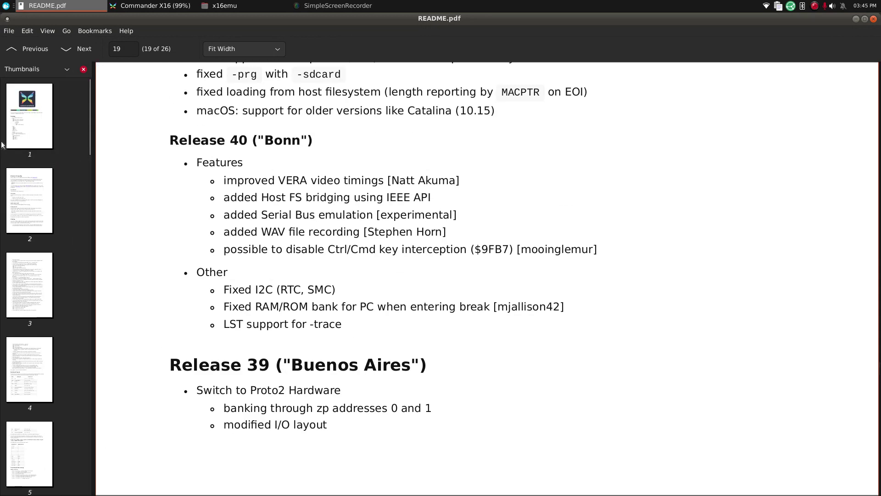
pyautogui.click(35, 133)
pyautogui.scroll(-10, 487, 382)
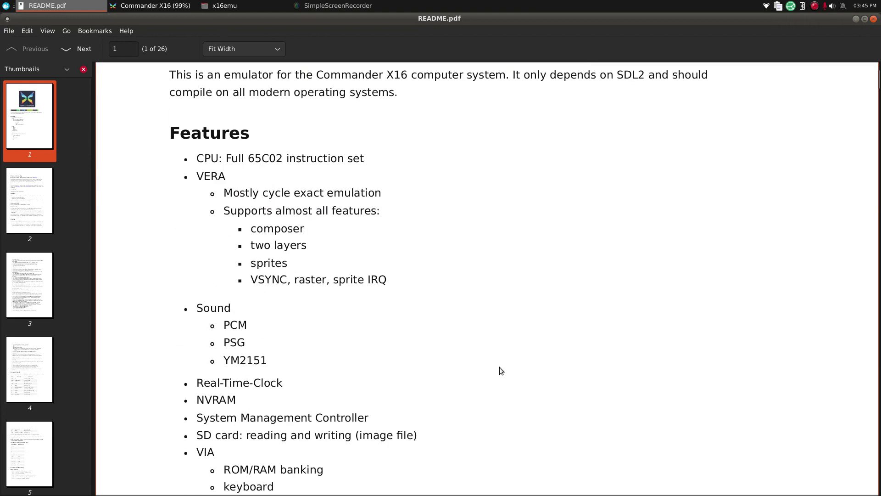
pyautogui.scroll(-8, 497, 366)
pyautogui.click(26, 273)
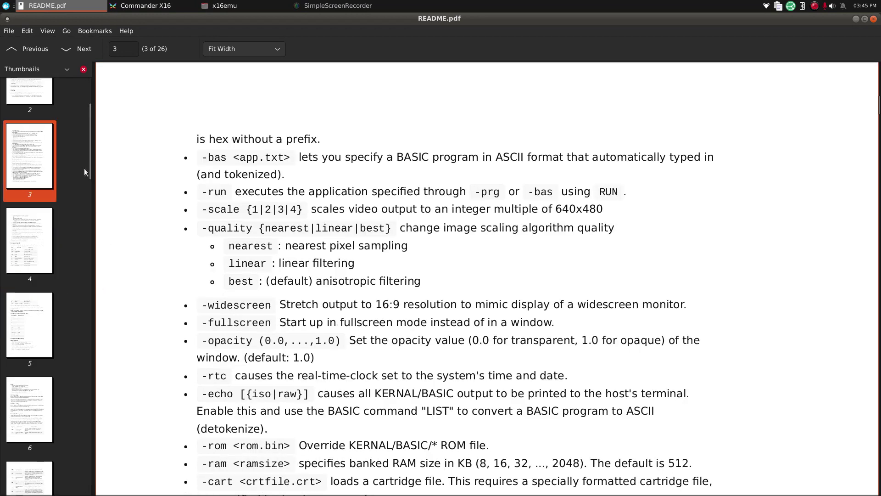
# Browse the older release notes near the end of the README, on pages 25, 24 and 22
pyautogui.moveTo(90, 170); pyautogui.dragTo(28, 493)
pyautogui.click(14, 461)
pyautogui.click(58, 345)
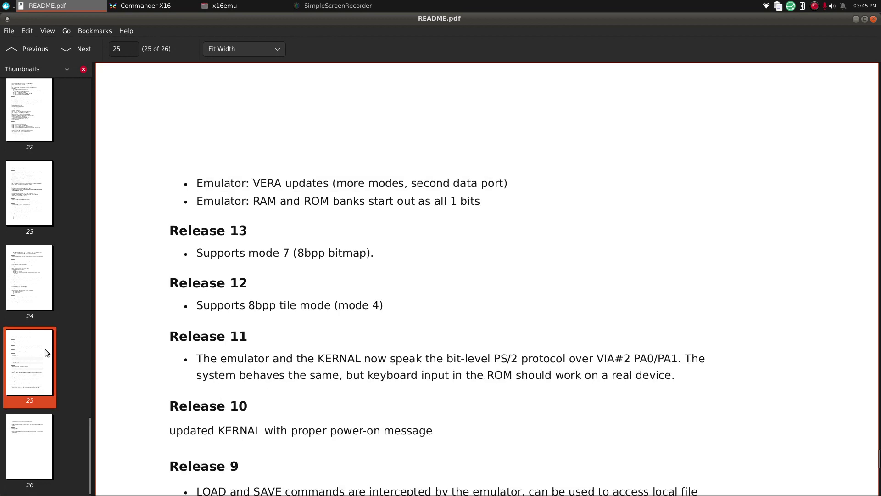
pyautogui.click(21, 280)
pyautogui.click(26, 250)
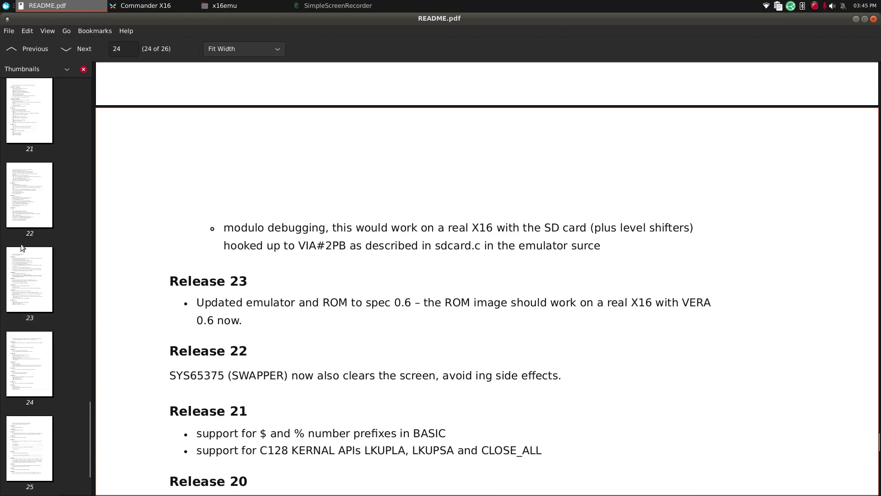
pyautogui.click(28, 222)
# Go back to page 15, read the Release 45 ("Nuuk") features and fixes, and close README.pdf
pyautogui.scroll(10, 28, 219)
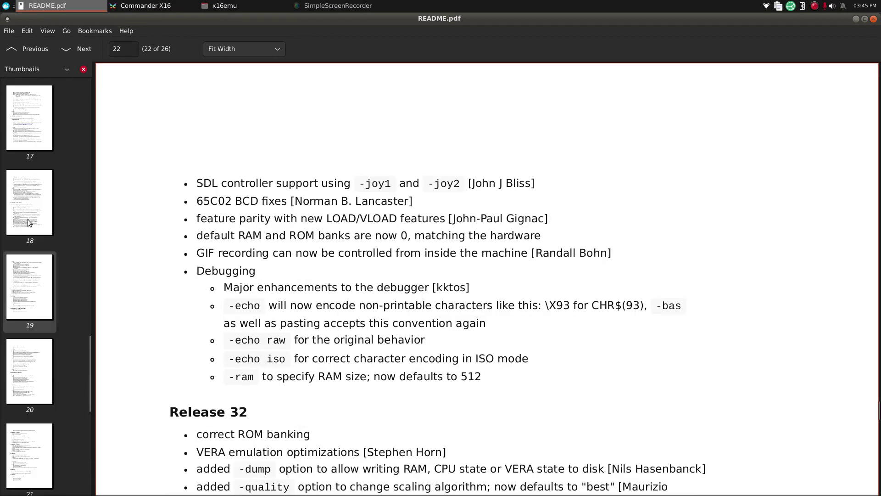
pyautogui.click(46, 288)
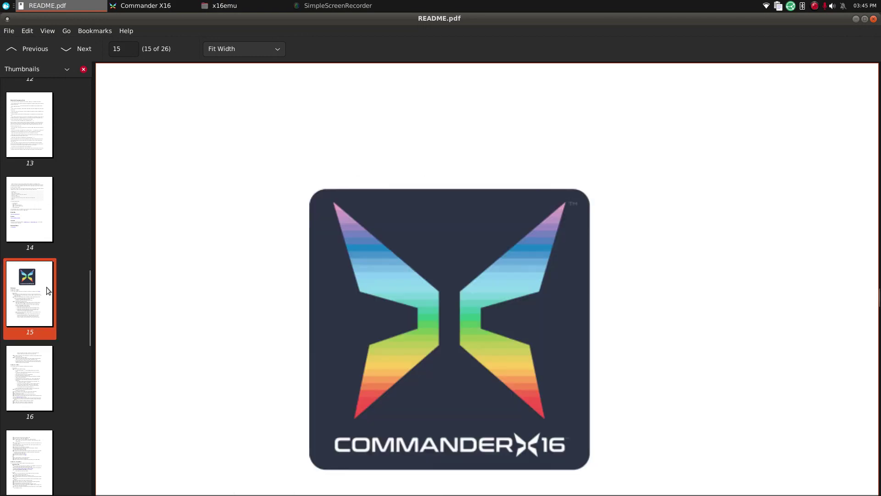
pyautogui.scroll(-9, 358, 284)
pyautogui.scroll(1, 241, 201)
pyautogui.scroll(-5, 416, 246)
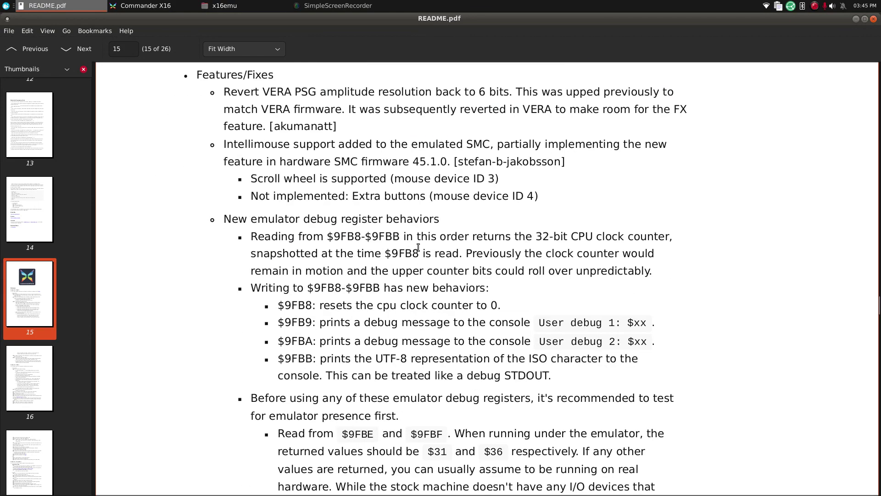
pyautogui.scroll(6, 201, 240)
pyautogui.scroll(1, 202, 240)
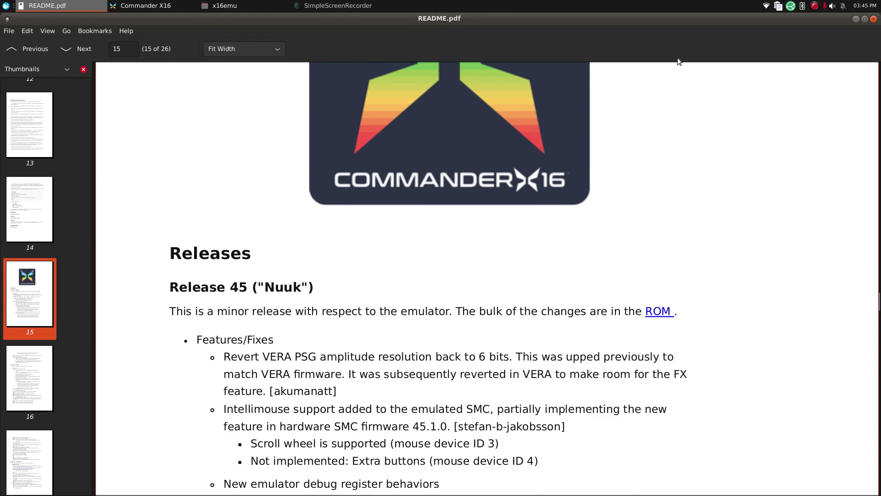
pyautogui.scroll(3, 513, 83)
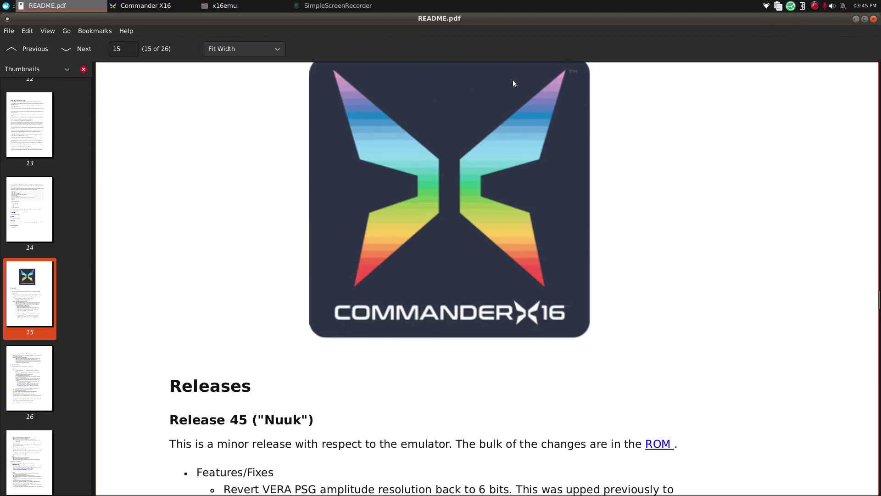
pyautogui.click(873, 18)
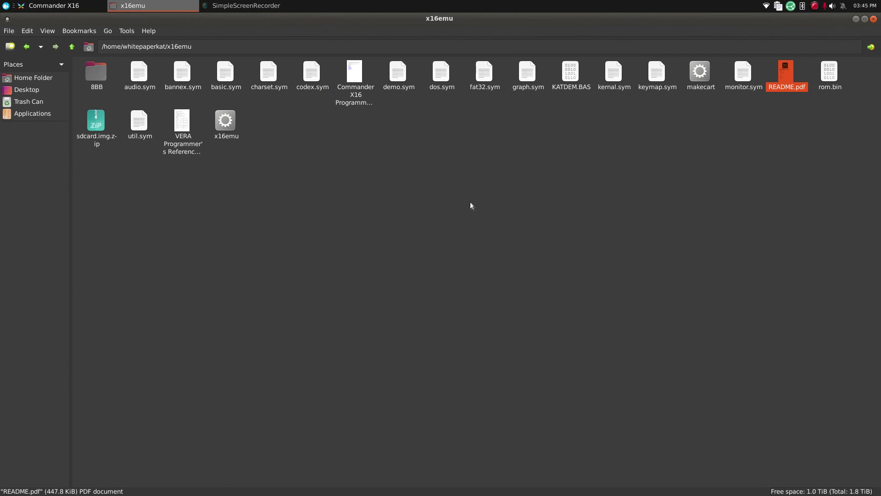
# Open the Commander X16 Programmer's Reference Guide PDF and read the monitor, enter_basic and screen_mode function entries on page 75
pyautogui.doubleClick(355, 75)
pyautogui.scroll(-10, 413, 199)
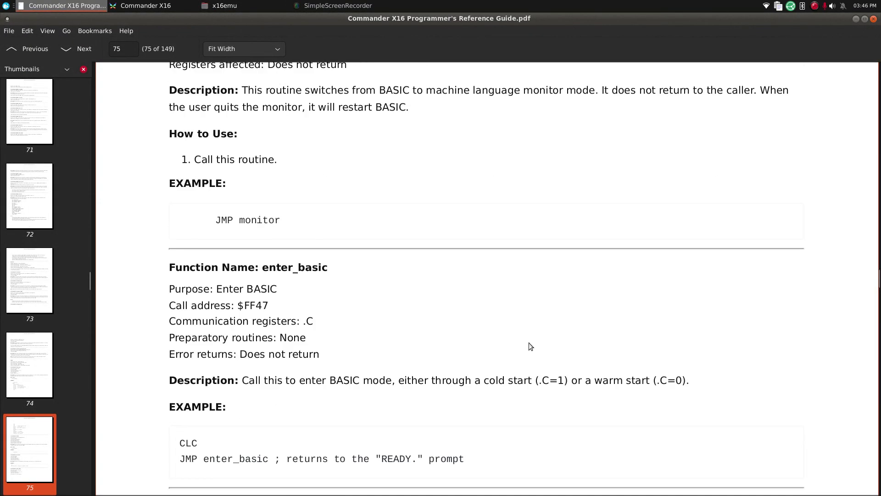
pyautogui.scroll(-6, 220, 236)
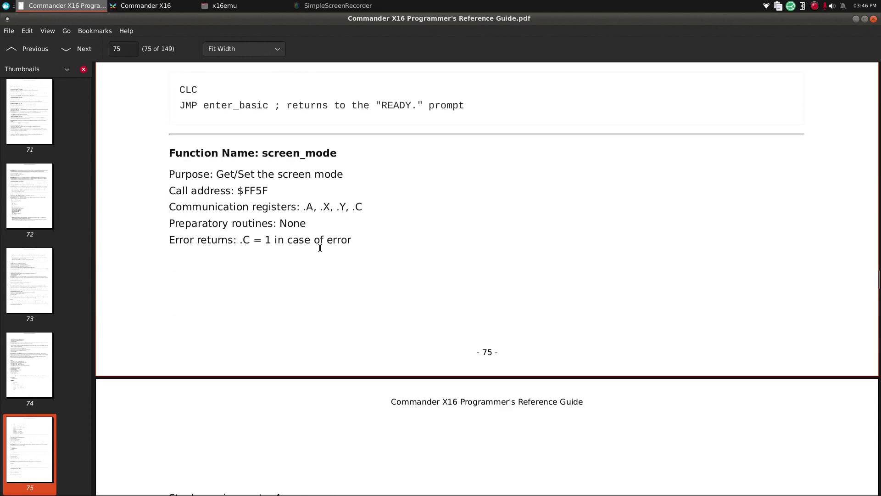
pyautogui.scroll(8, 367, 275)
pyautogui.scroll(10, 400, 292)
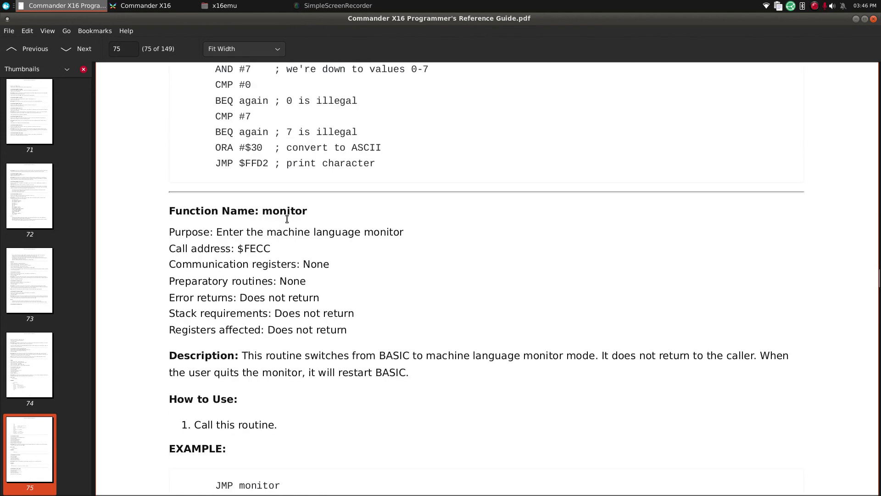
pyautogui.scroll(-3, 287, 199)
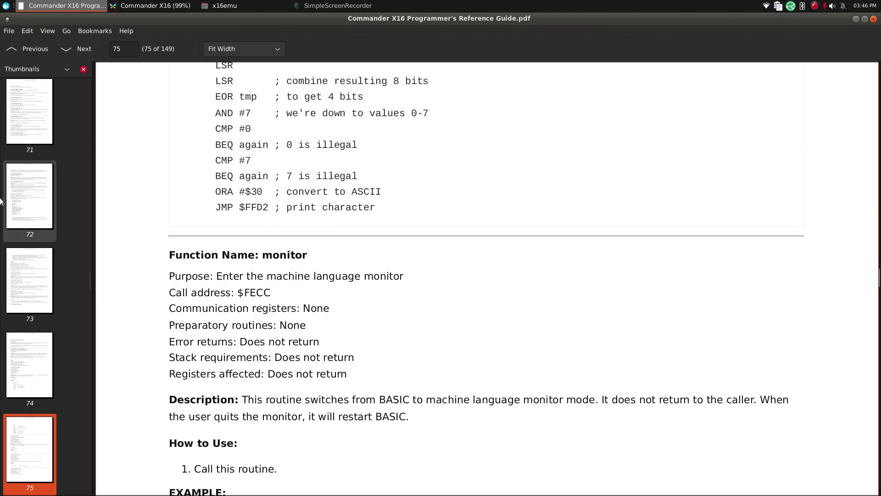
pyautogui.scroll(3, 60, 251)
pyautogui.scroll(3, 60, 251)
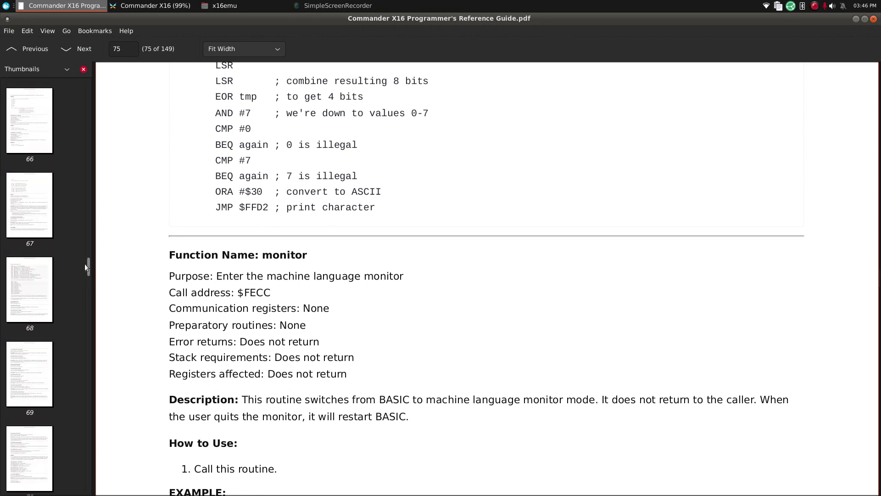
# Go to the table of contents on page 1 of the guide and open Chapter 3: BASIC
pyautogui.moveTo(91, 266); pyautogui.dragTo(104, 69)
pyautogui.click(16, 103)
pyautogui.scroll(-1, 342, 325)
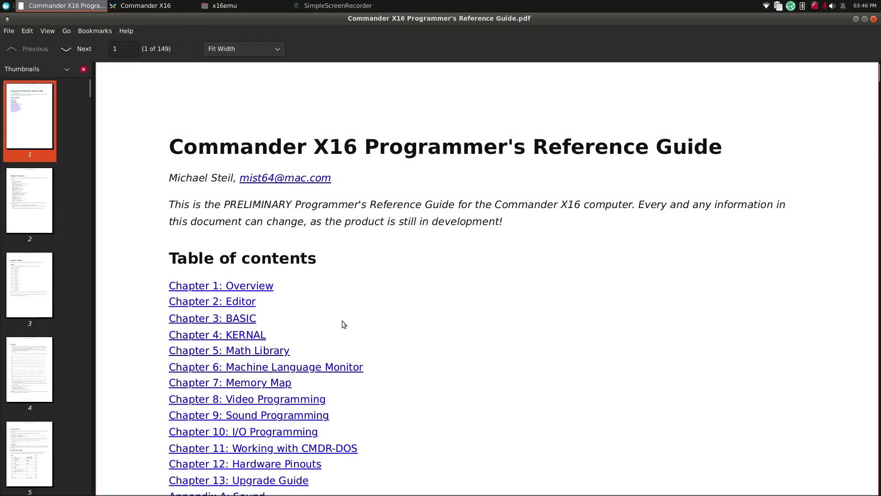
pyautogui.click(217, 317)
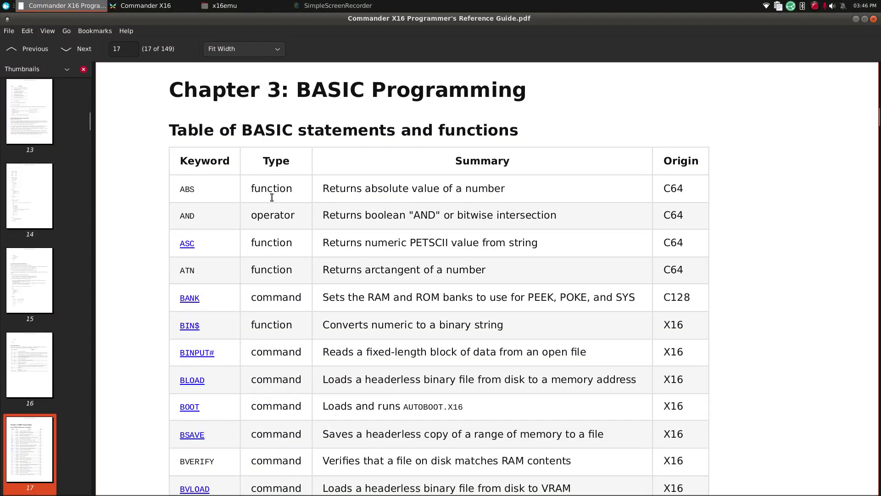
# Look through the table of BASIC statements and functions on page 17, down to the END command
pyautogui.scroll(-5, 297, 258)
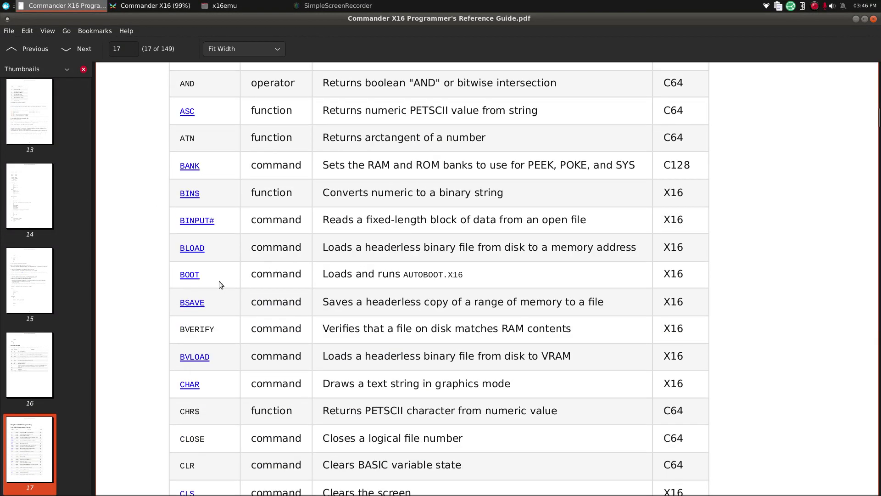
pyautogui.scroll(-6, 209, 293)
pyautogui.scroll(3, 244, 297)
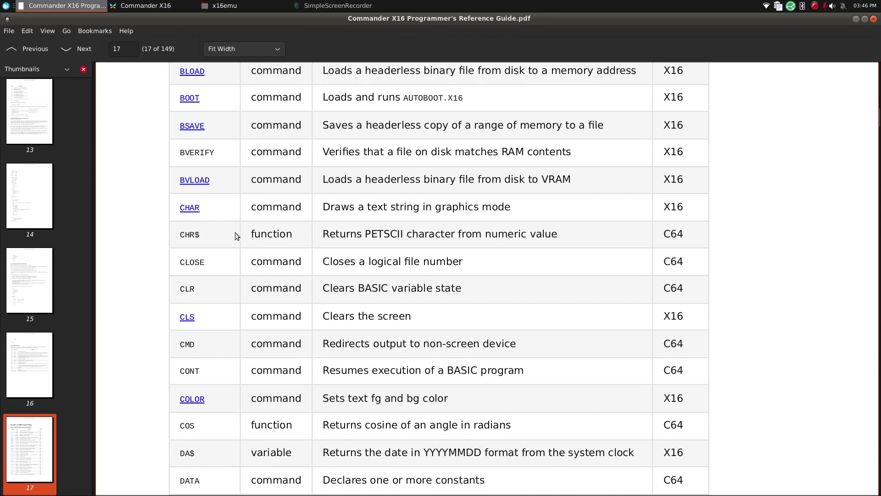
pyautogui.scroll(-3, 373, 321)
pyautogui.scroll(1, 373, 321)
pyautogui.scroll(-1, 158, 194)
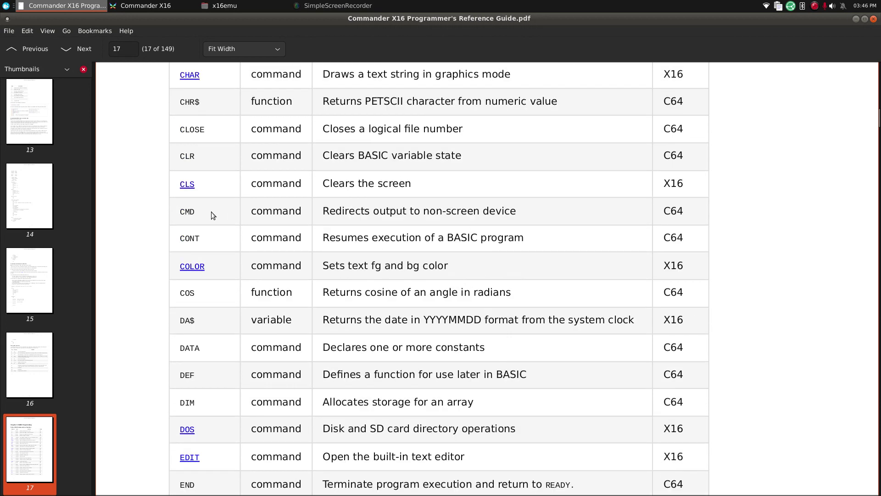
pyautogui.scroll(-3, 183, 221)
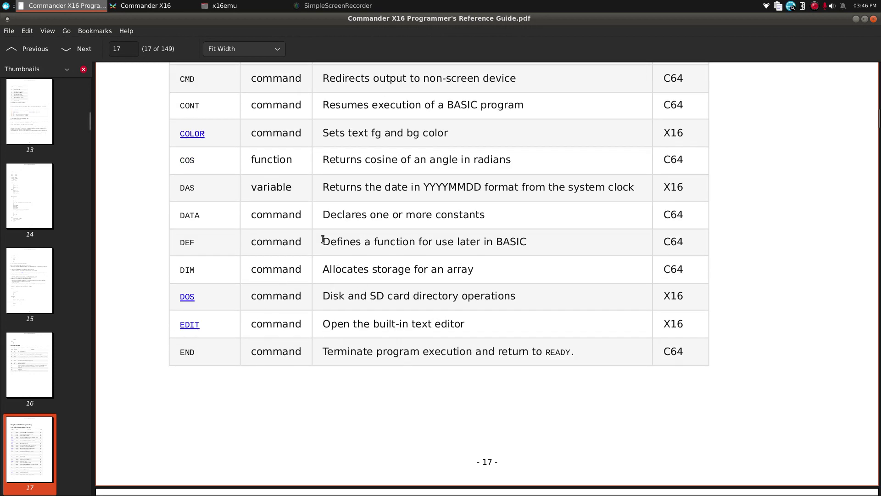
pyautogui.scroll(4, 362, 243)
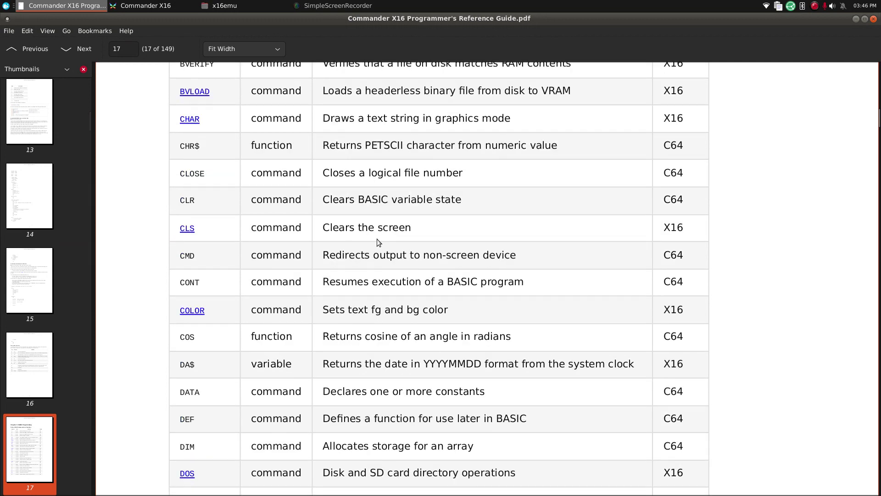